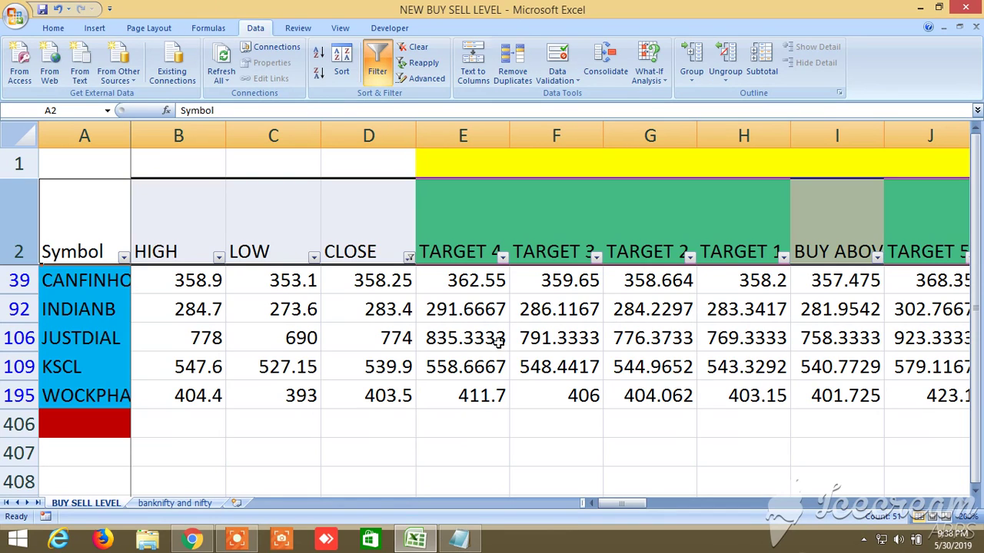
Step: Review the buy-side columns for the filtered stocks, from BUY ABOVE through TARGET 1 to TARGET 8
click(832, 228)
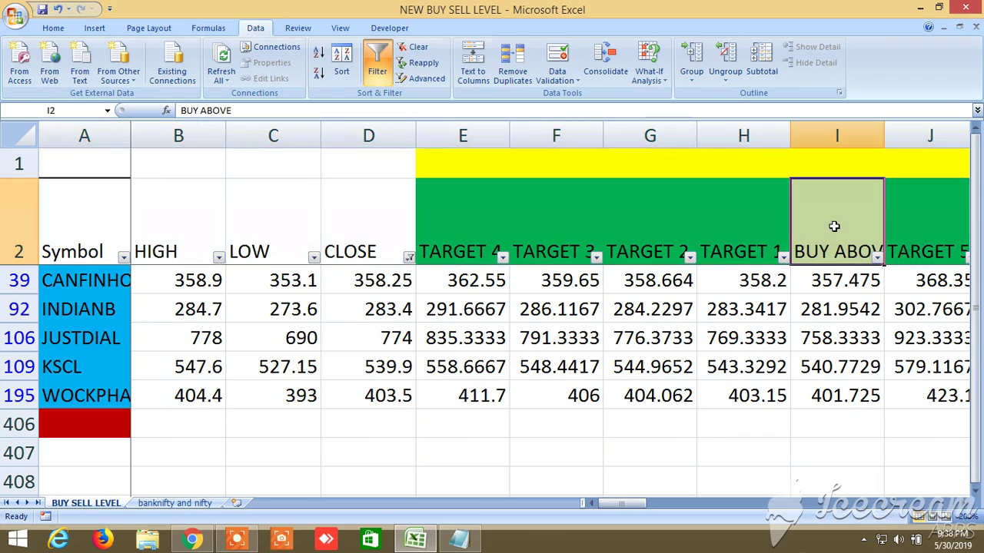
click(748, 229)
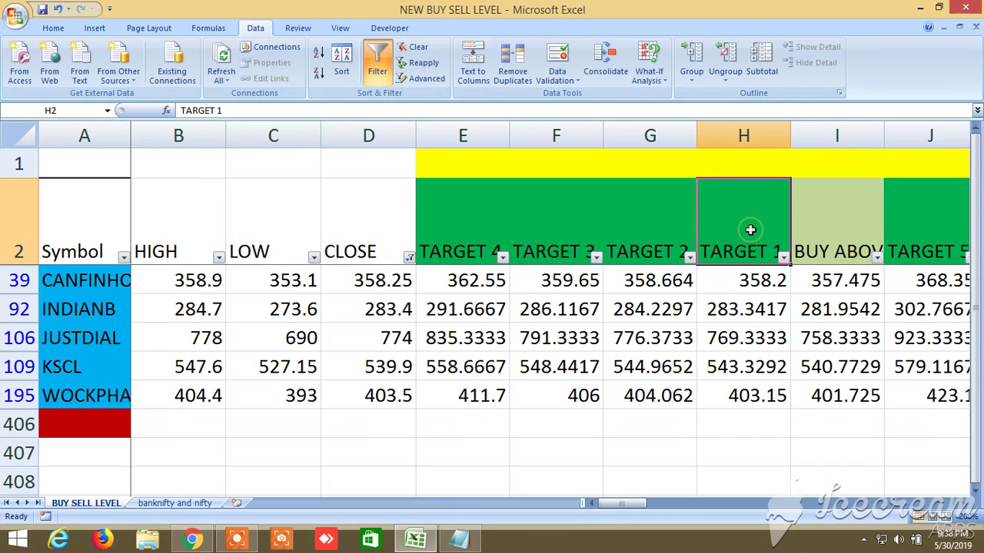
click(491, 223)
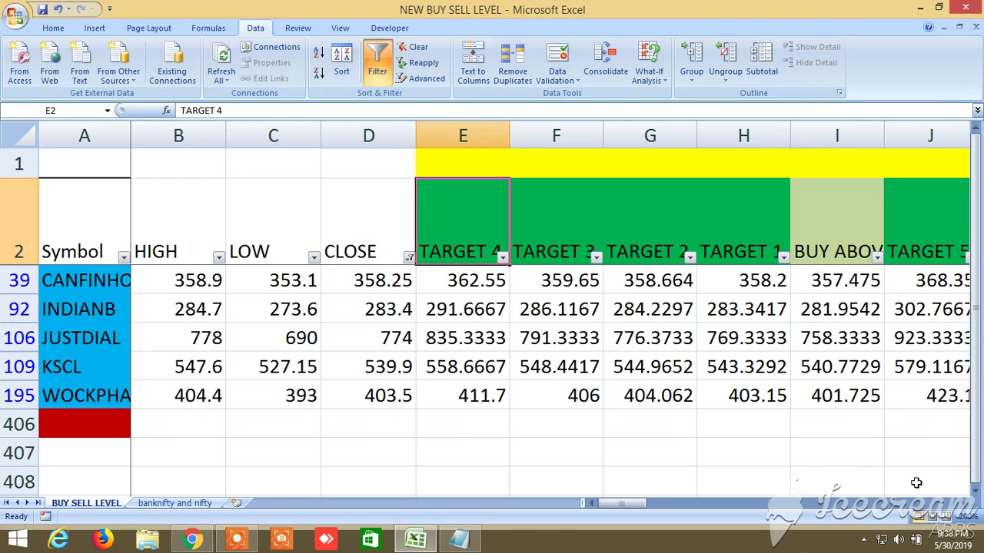
click(965, 504)
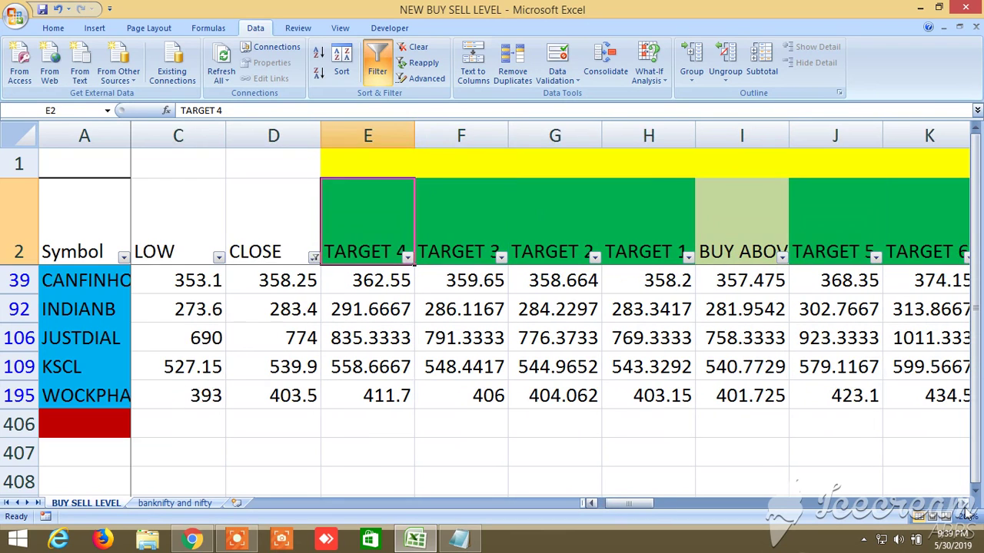
click(965, 504)
click(965, 503)
click(662, 245)
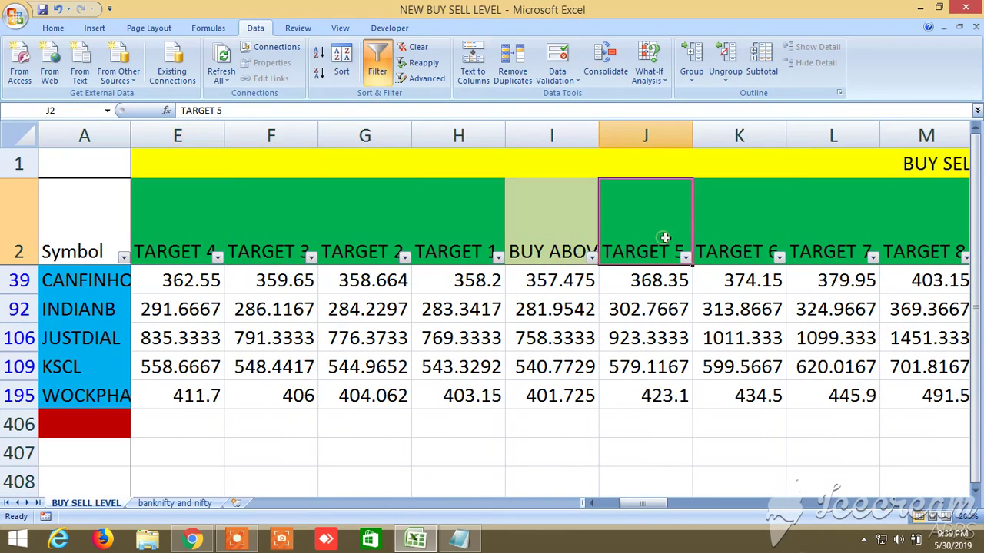
click(943, 245)
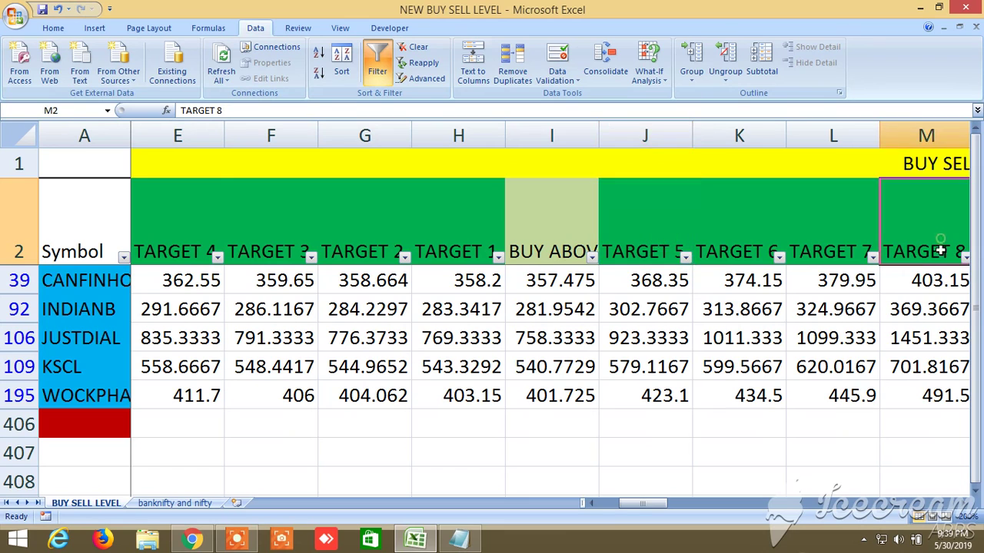
Step: Review the sell-side columns for the filtered stocks, from SELL BELOW through TARGET 1 to TARGET 8
click(965, 504)
click(965, 504)
click(965, 503)
click(965, 503)
click(964, 504)
click(965, 503)
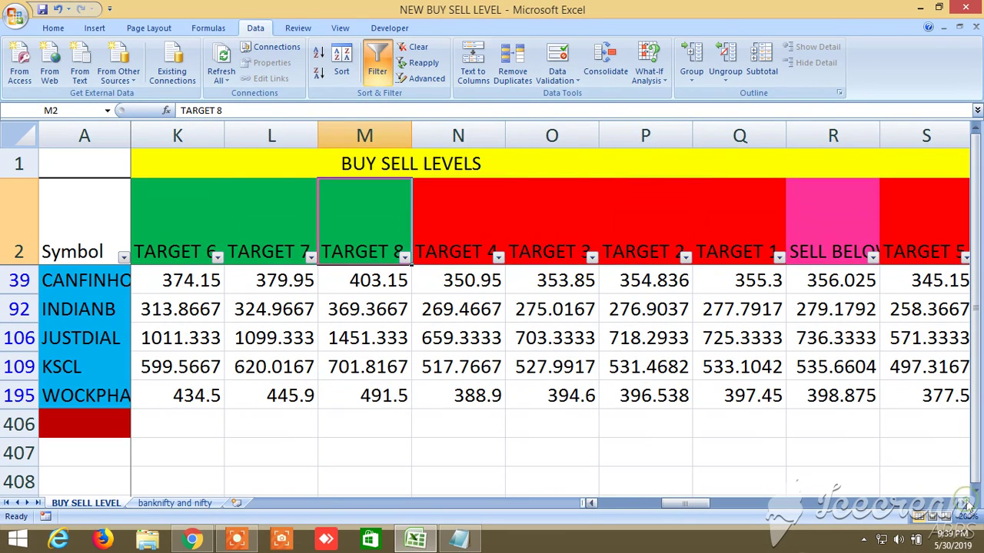
click(834, 225)
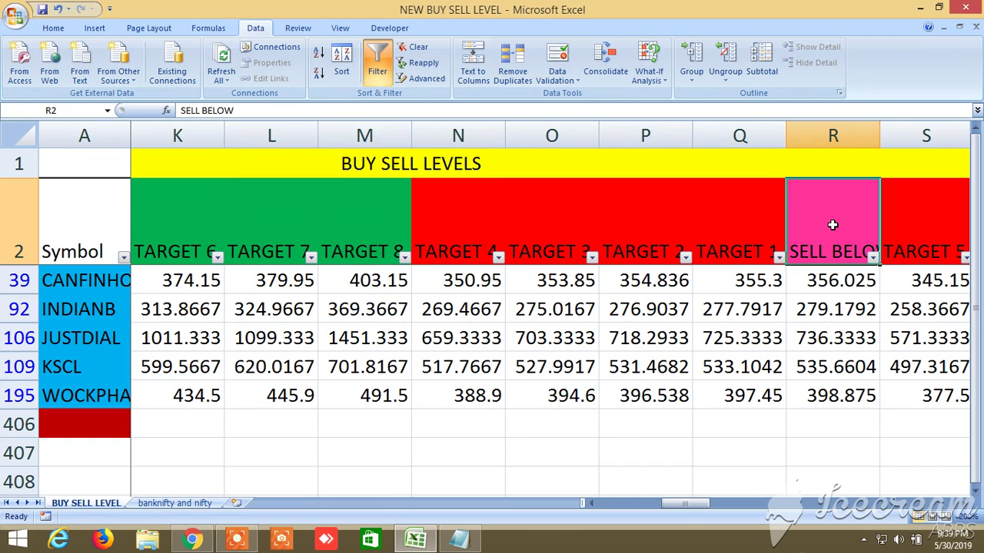
click(758, 216)
click(475, 226)
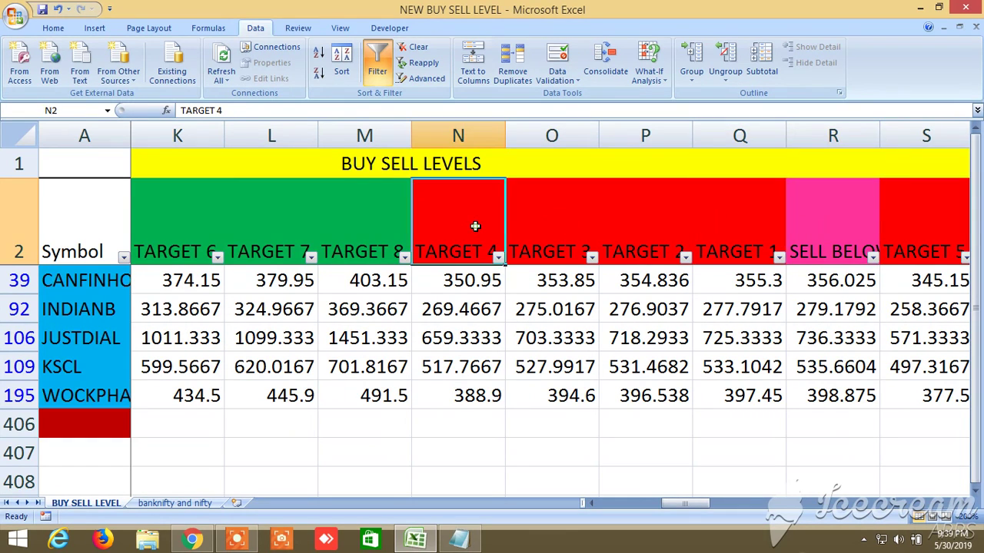
click(964, 503)
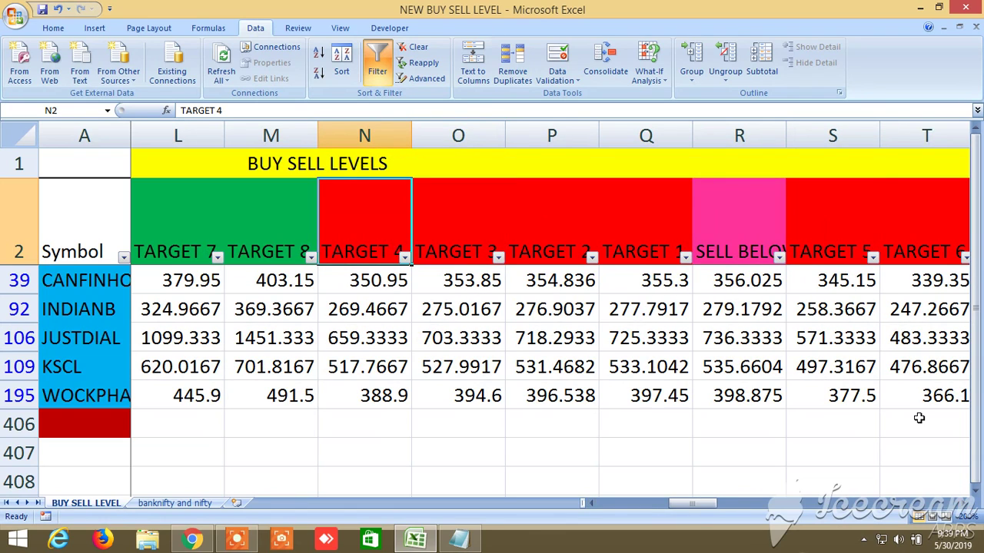
click(837, 218)
click(965, 504)
click(965, 504)
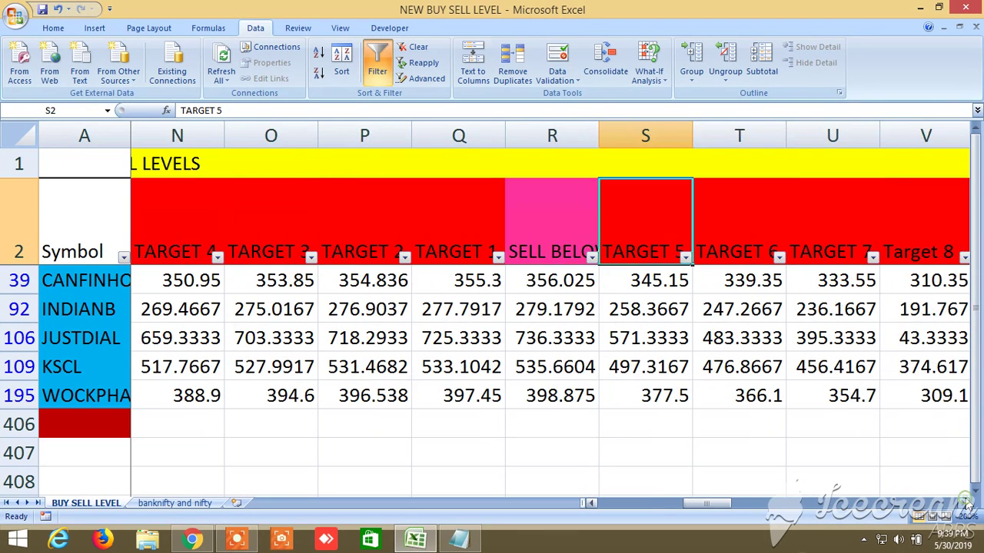
Step: Examine the ALTERNATIVE BUY SELL LEVELS section for the filtered stocks, covering both its buy and sell targets
drag(965, 503, 964, 503)
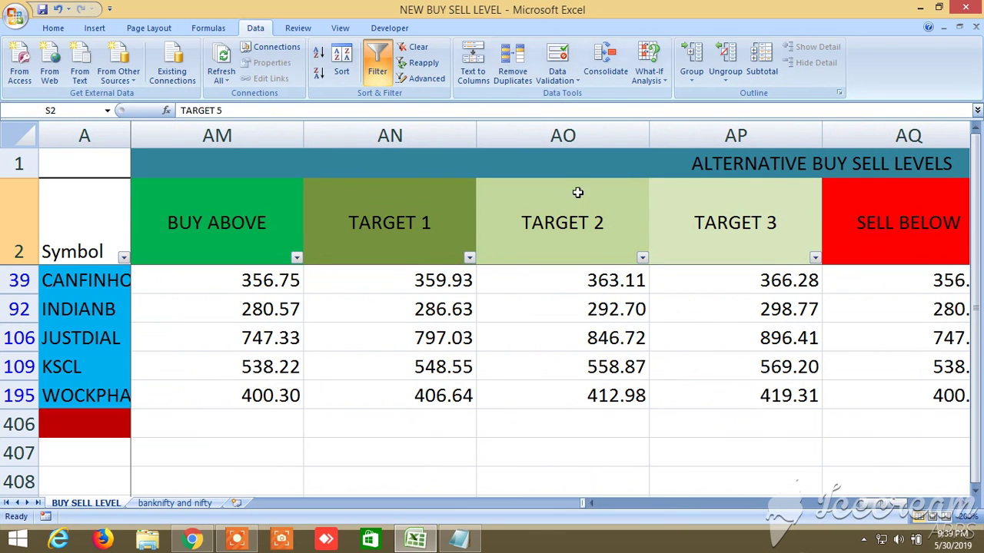
click(789, 164)
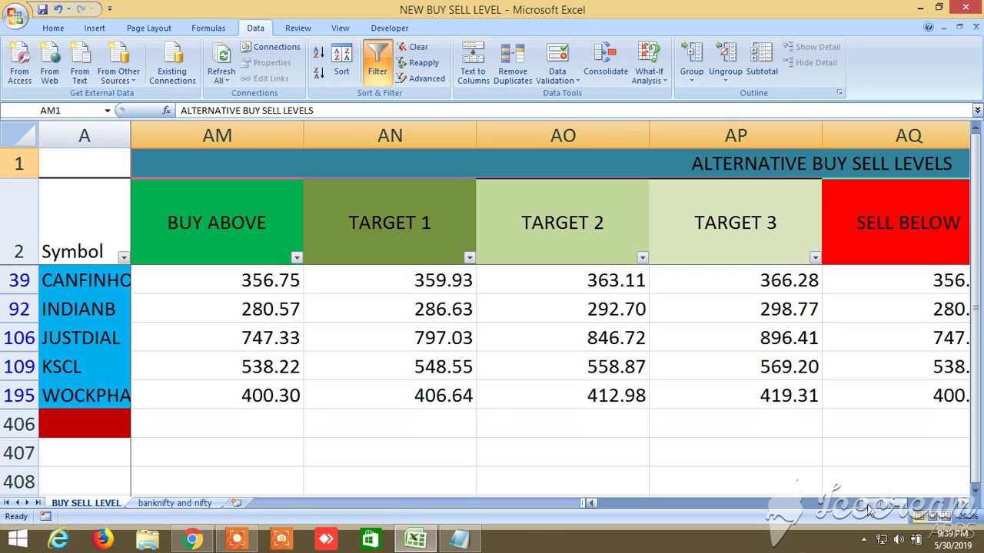
drag(873, 512, 898, 505)
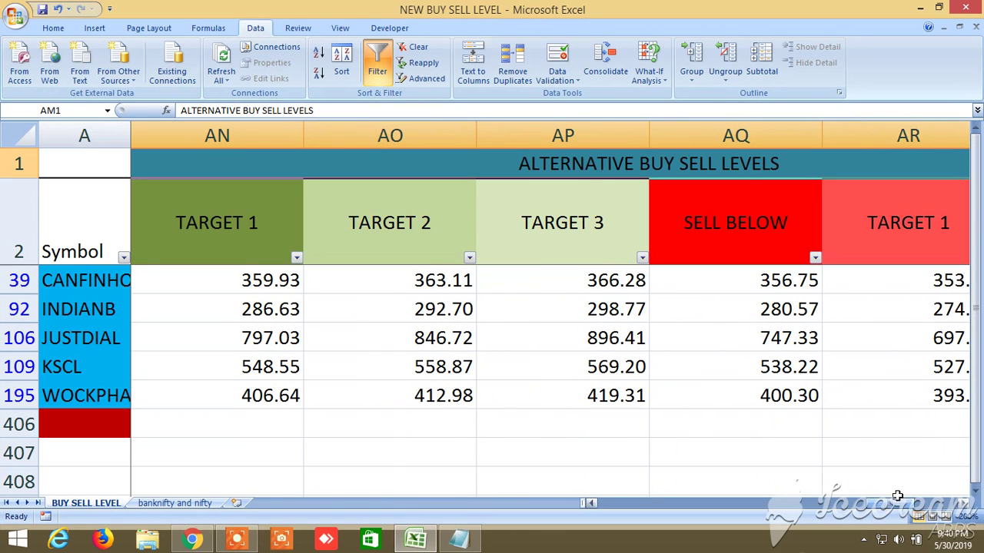
click(965, 505)
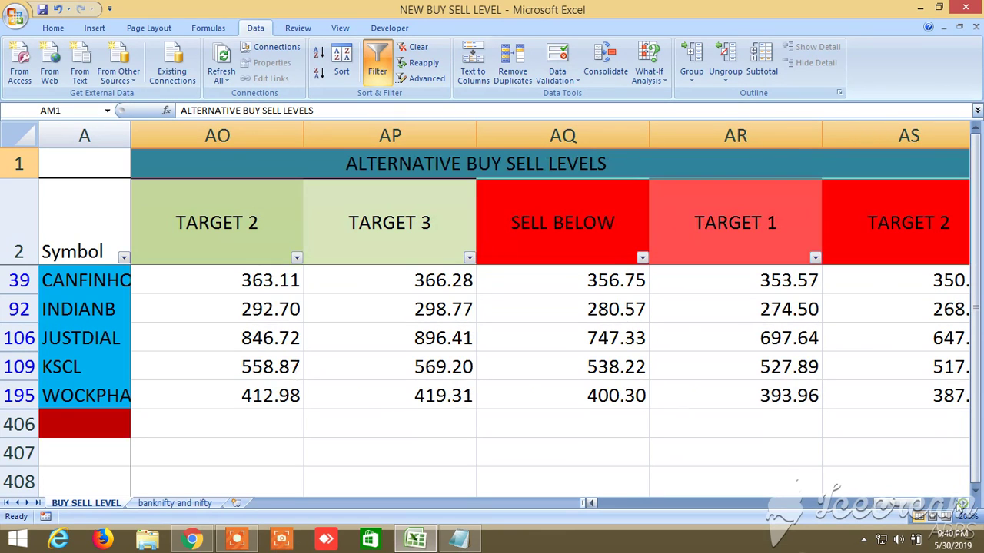
click(962, 505)
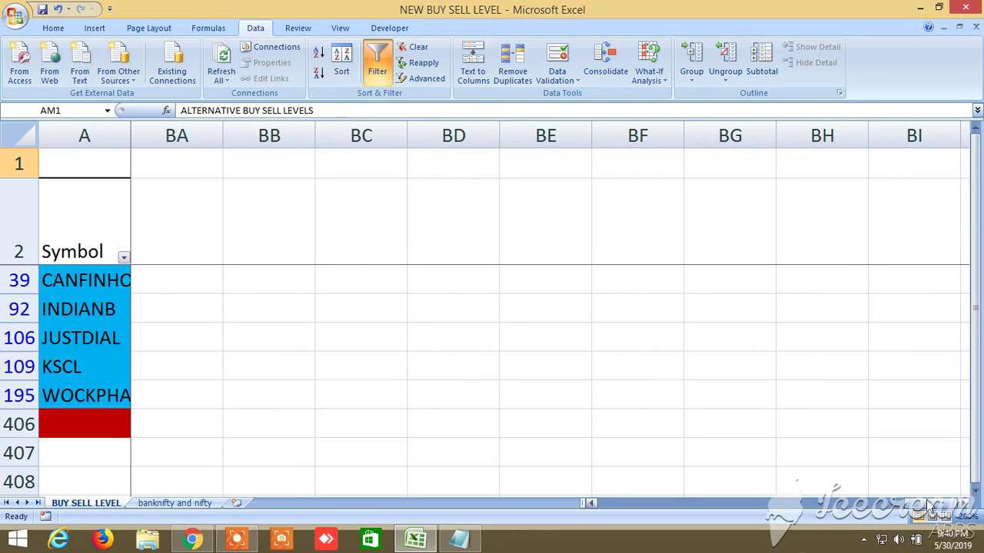
drag(931, 506, 621, 504)
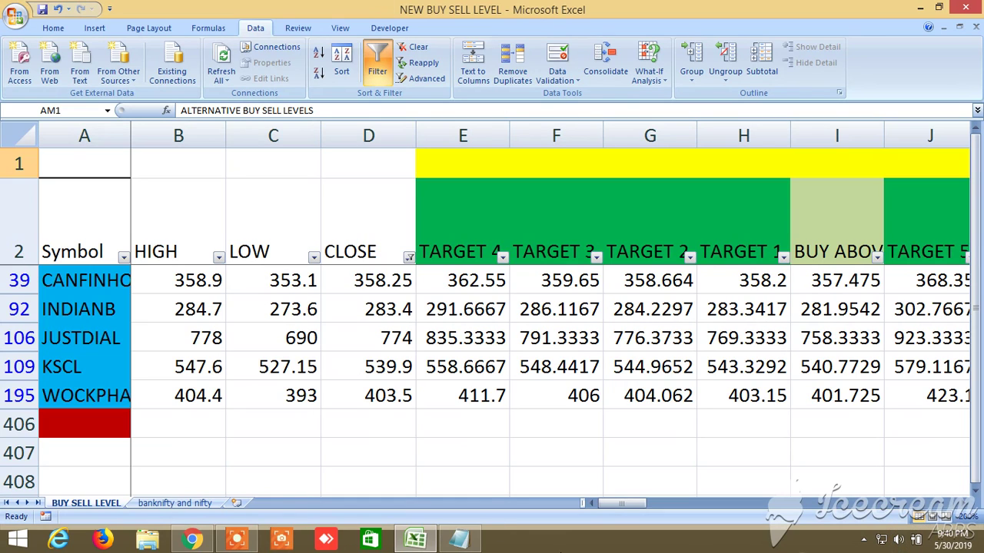
Step: Remove the filter from the stock table and locate the BANKNIFTY and NIFTY rows
click(378, 68)
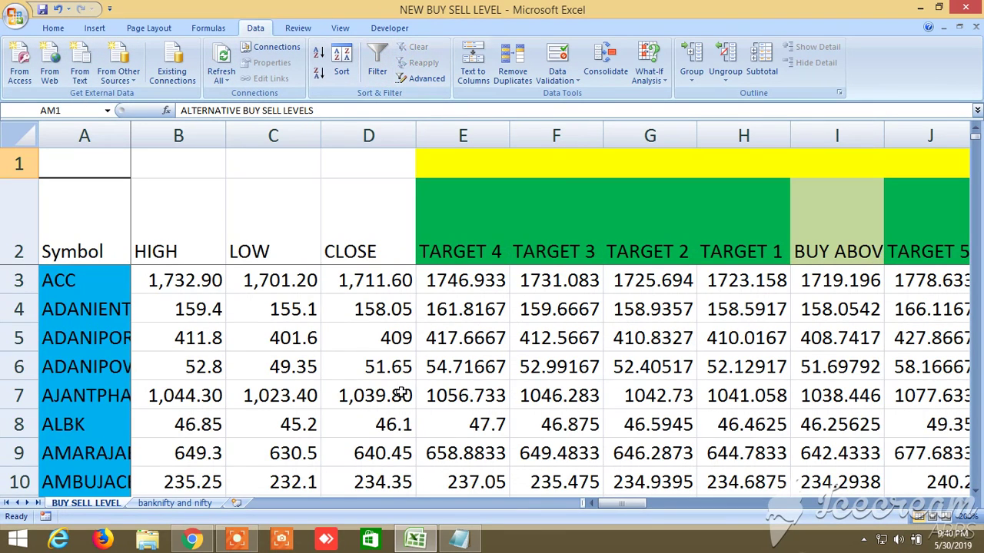
scroll(395, 394, down, 3)
scroll(265, 386, down, 20)
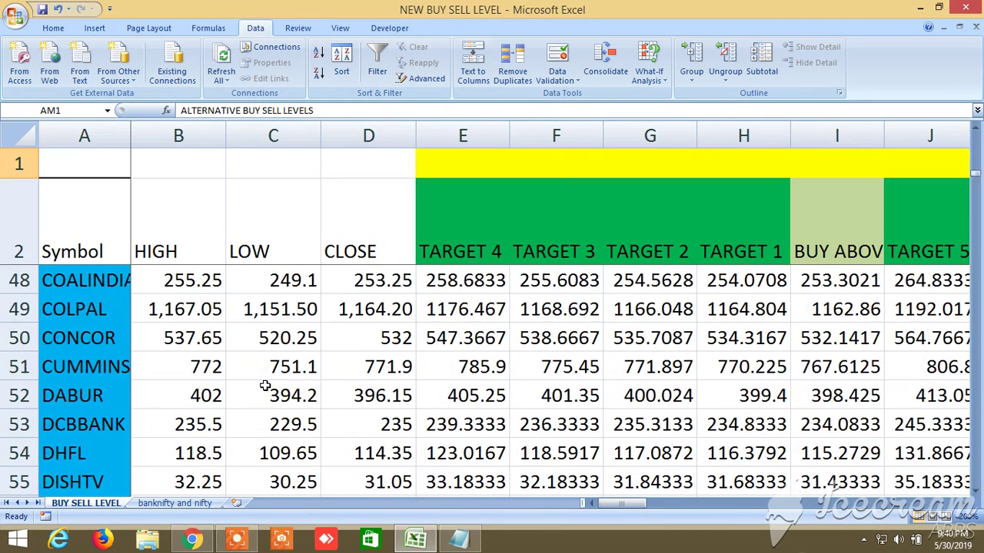
scroll(265, 386, down, 20)
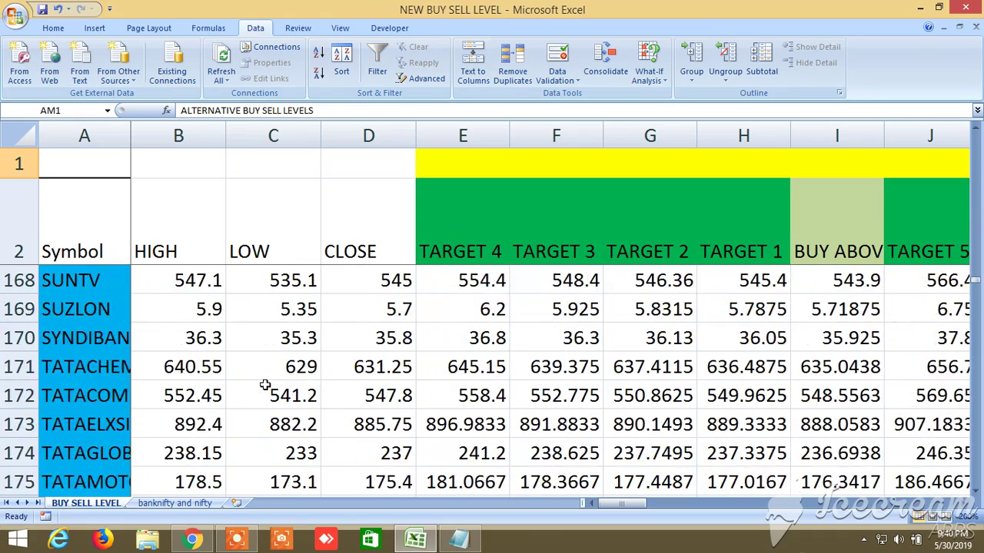
scroll(265, 387, down, 5)
scroll(265, 386, up, 3)
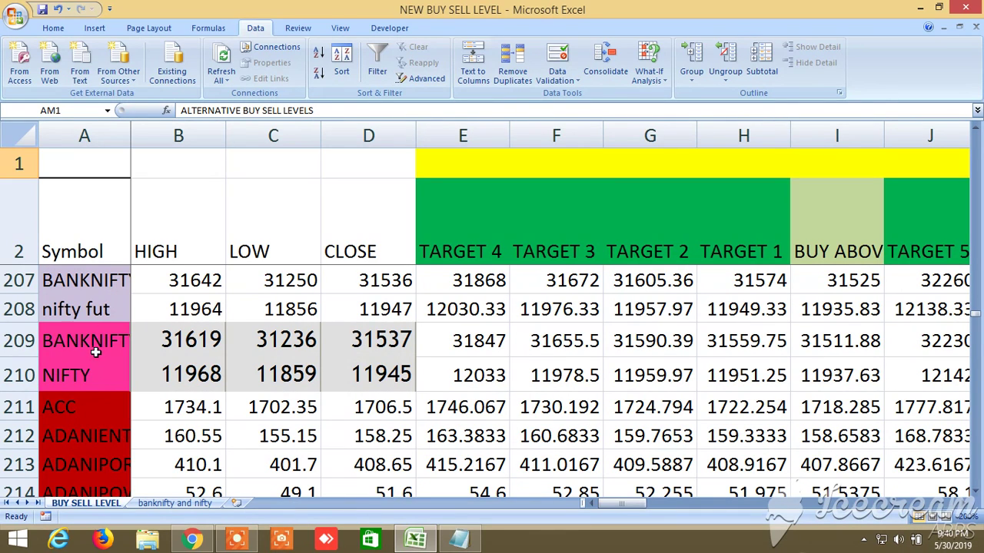
Step: Read the BUY ABOVE level and the buy-side targets for the BANKNIFTY and NIFTY rows
click(855, 242)
click(484, 233)
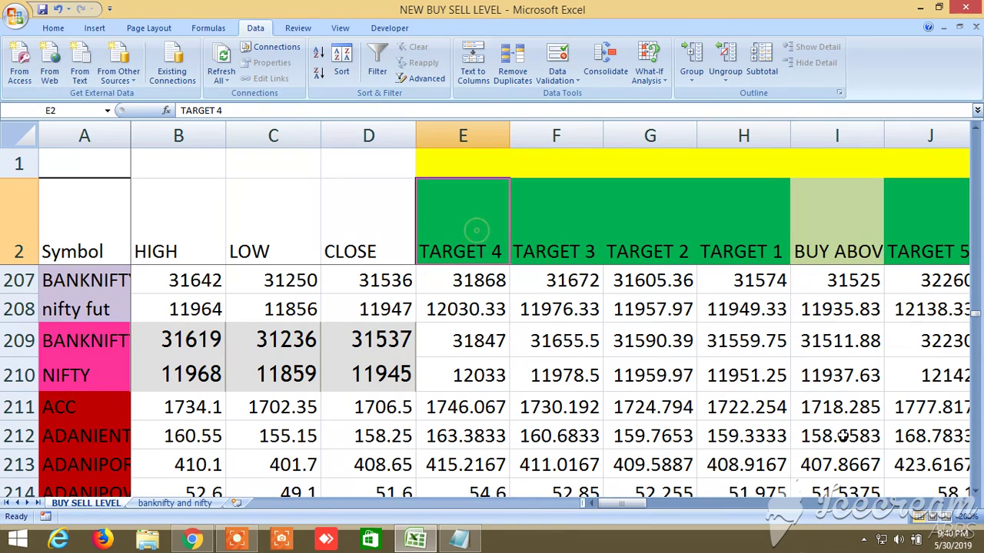
click(967, 504)
click(968, 504)
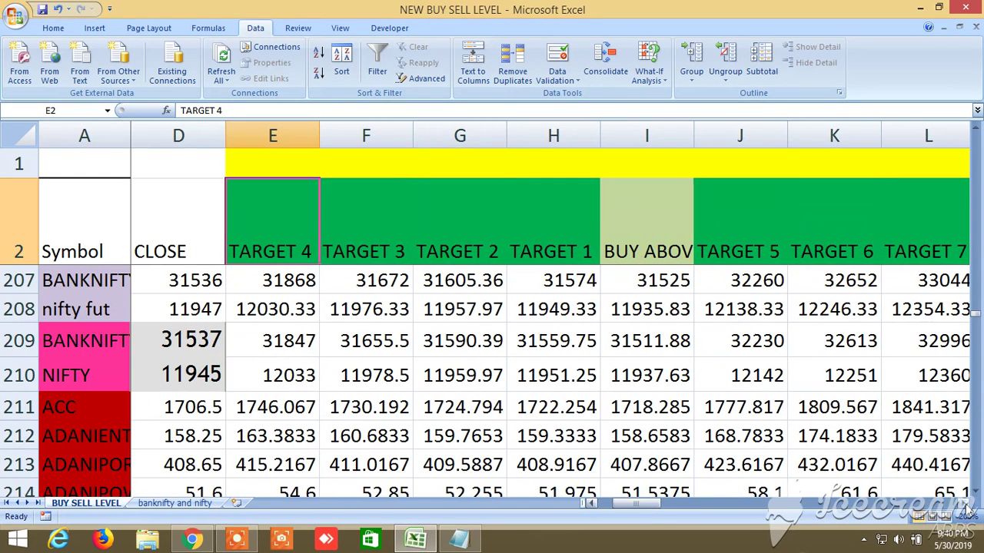
click(968, 503)
click(968, 503)
click(967, 504)
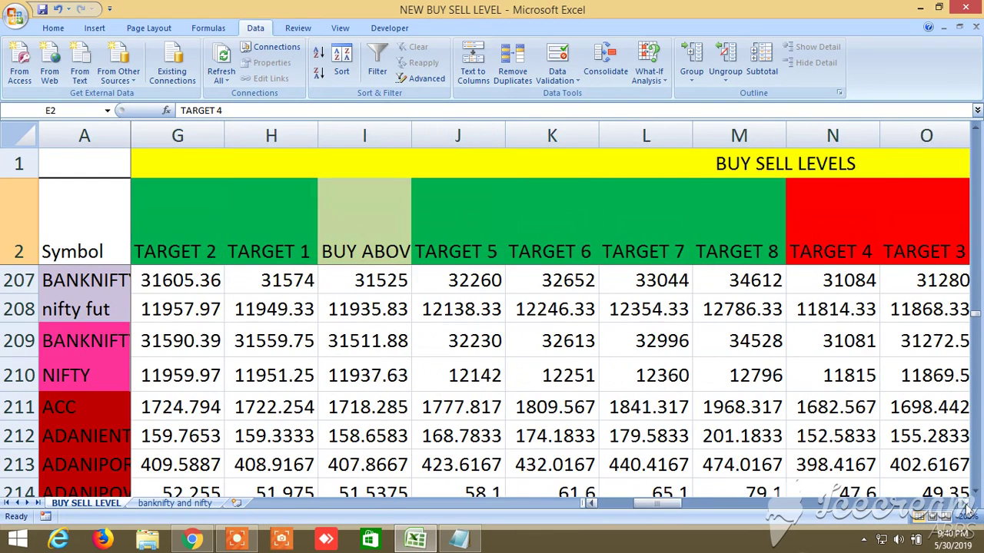
Step: Read the SELL BELOW level and the sell-side targets 1 to 8 for the BANKNIFTY and NIFTY rows
click(967, 504)
click(968, 503)
click(968, 503)
click(968, 504)
click(849, 239)
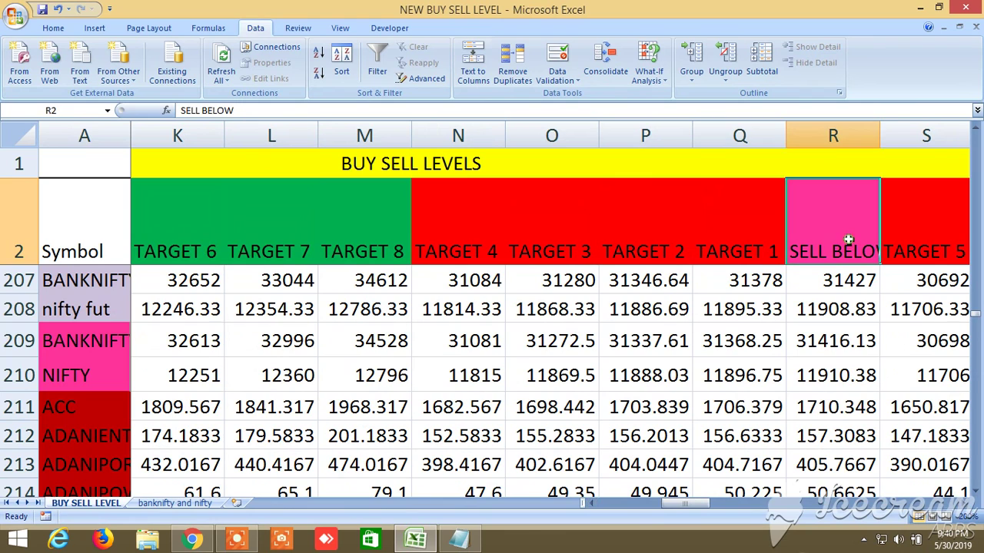
click(746, 234)
click(476, 216)
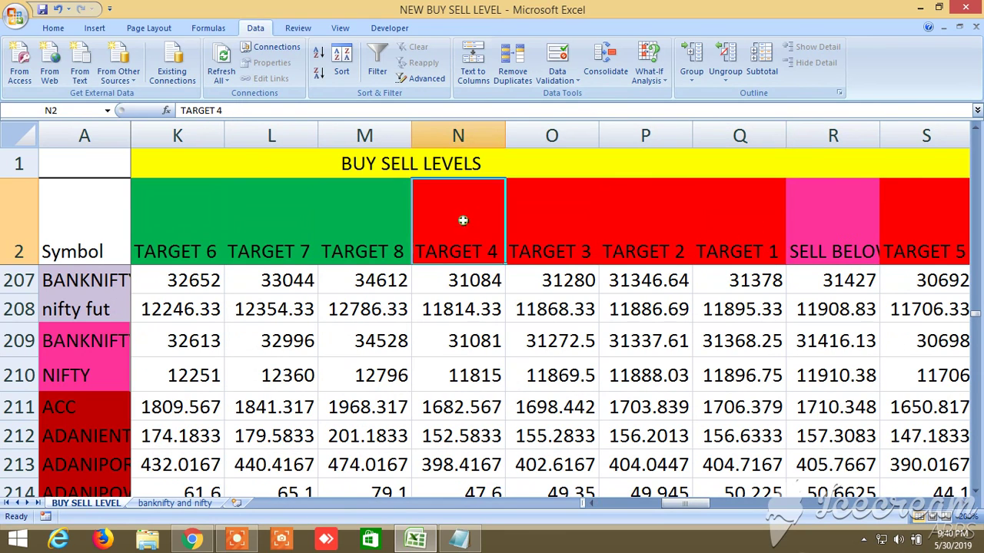
click(964, 504)
click(964, 505)
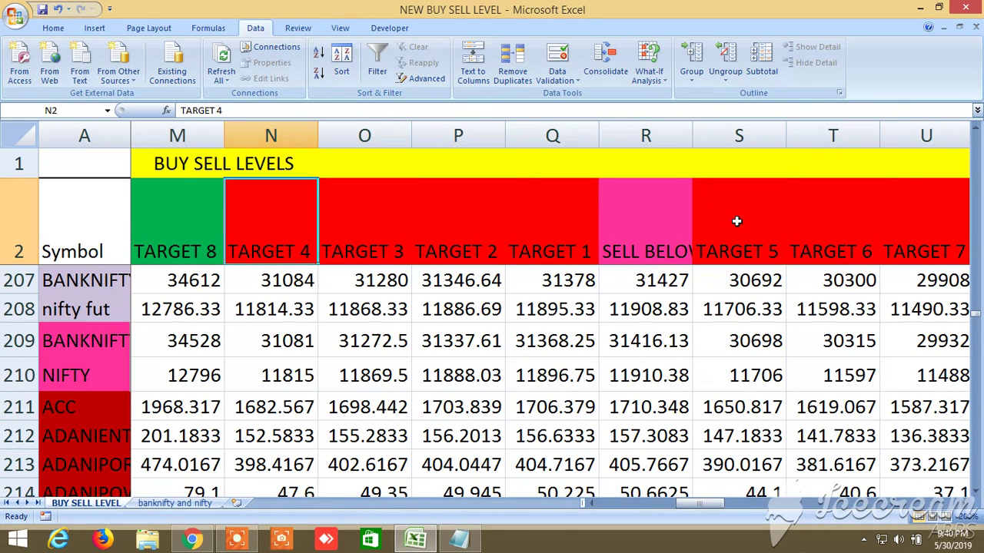
click(738, 222)
click(964, 504)
click(964, 504)
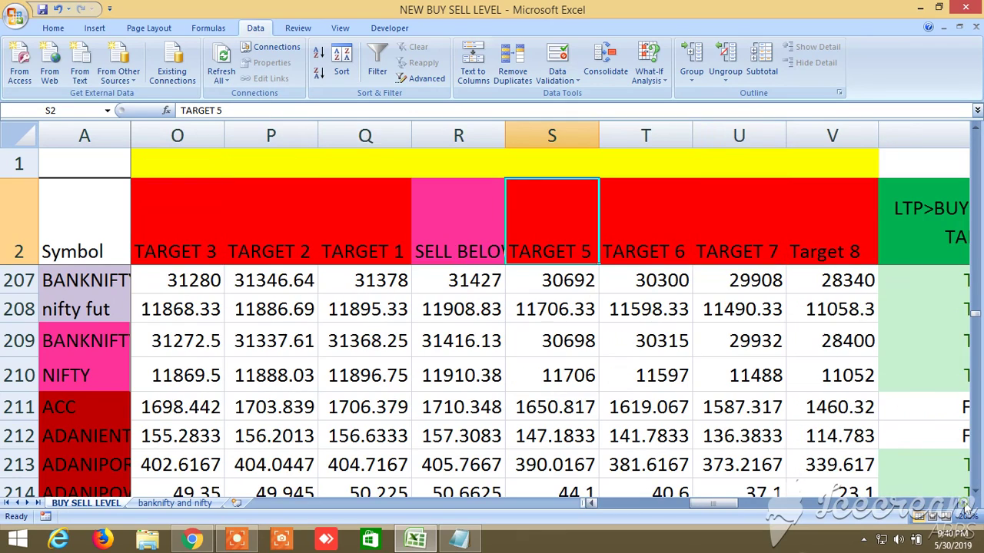
Step: Look through the LTP comparison columns for the index rows, up to the alternative buy levels
click(964, 504)
click(964, 504)
click(963, 504)
click(964, 505)
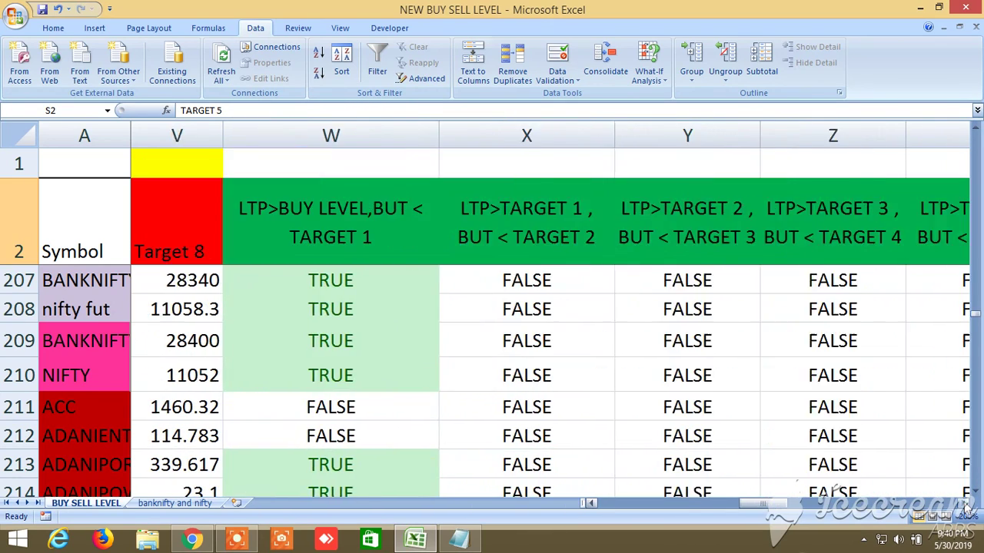
click(964, 505)
click(964, 504)
click(964, 504)
click(964, 504)
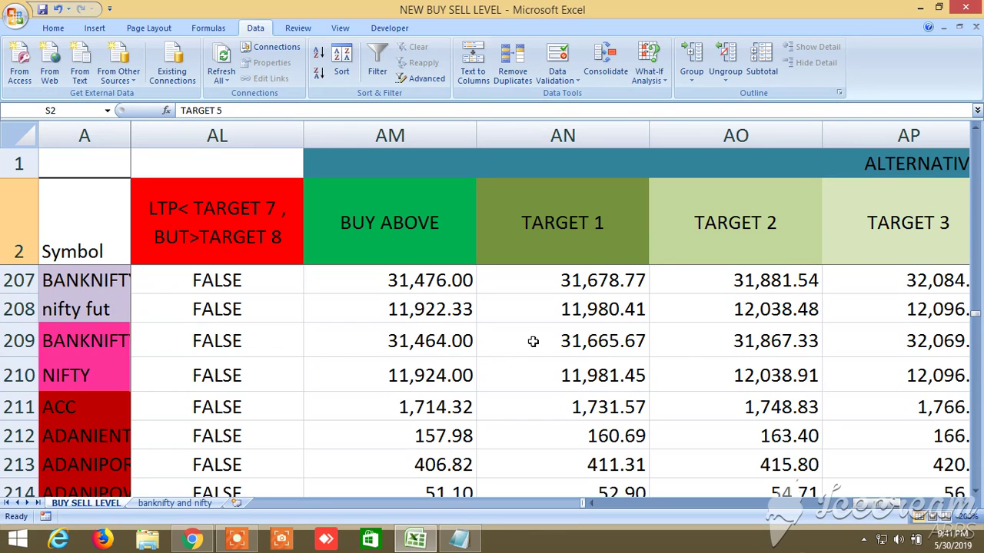
Step: Inspect the alternative BUY ABOVE, TARGET 1 and TARGET 2 cells in BANKNIFTY row 209
click(608, 342)
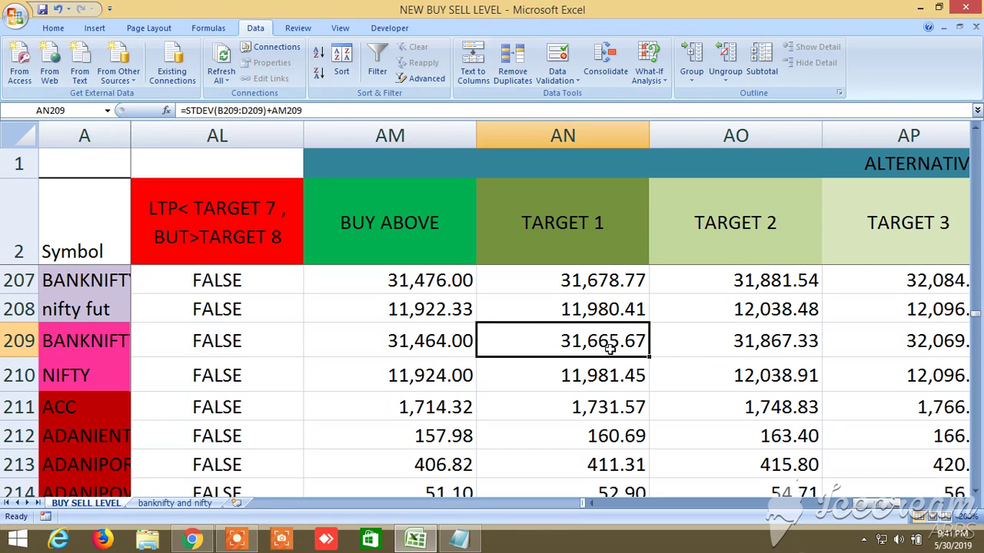
click(463, 339)
click(545, 336)
click(706, 346)
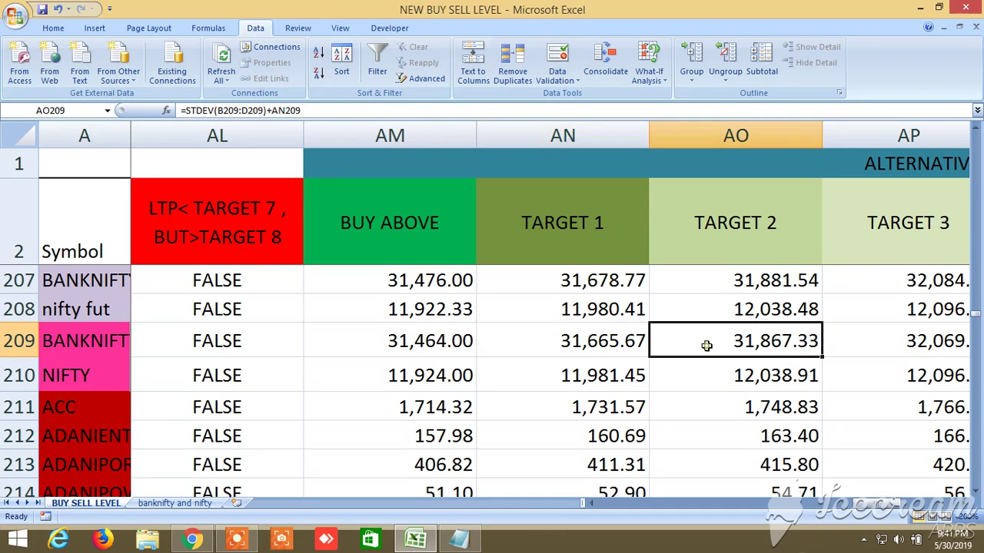
click(592, 338)
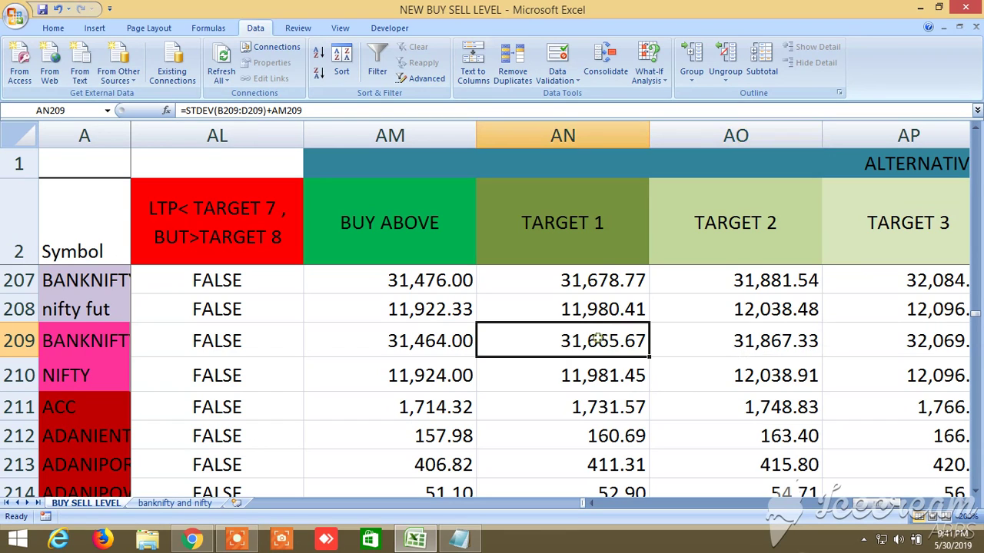
click(707, 340)
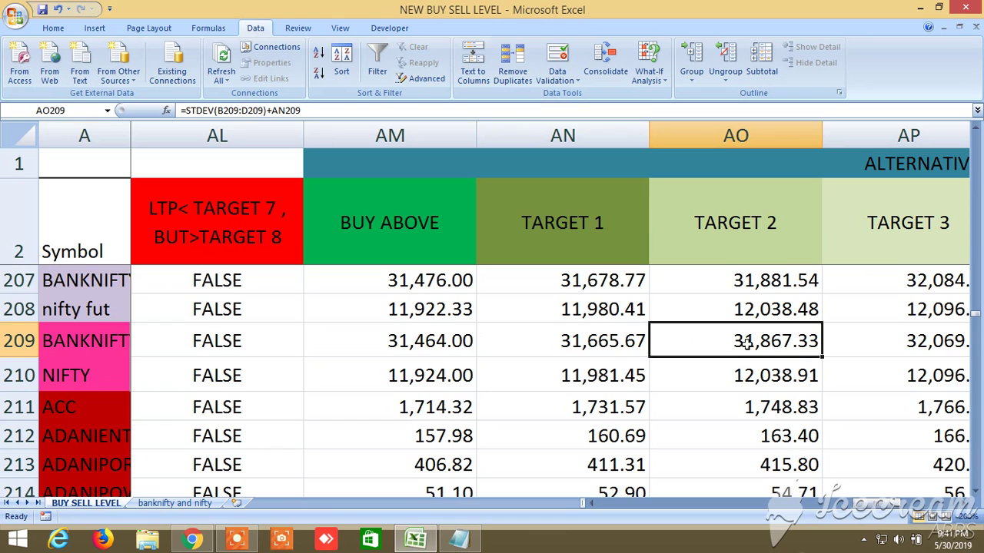
Step: View the alternative SELL BELOW level and its sell targets for the BANKNIFTY and NIFTY rows
click(963, 503)
click(964, 504)
click(964, 503)
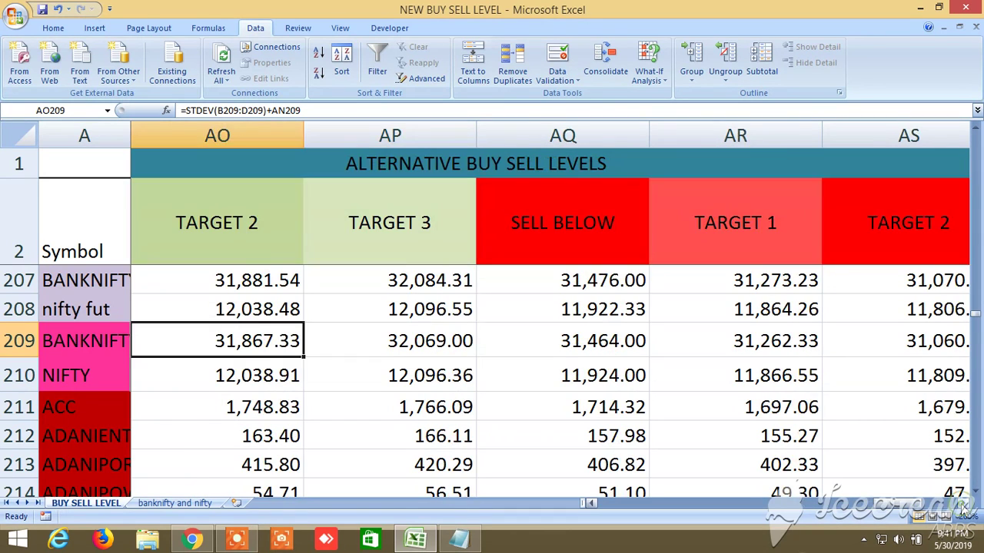
Step: Read the alternative sell targets through TARGET 3 for the index rows and return to their standard BUY ABOVE levels
click(964, 504)
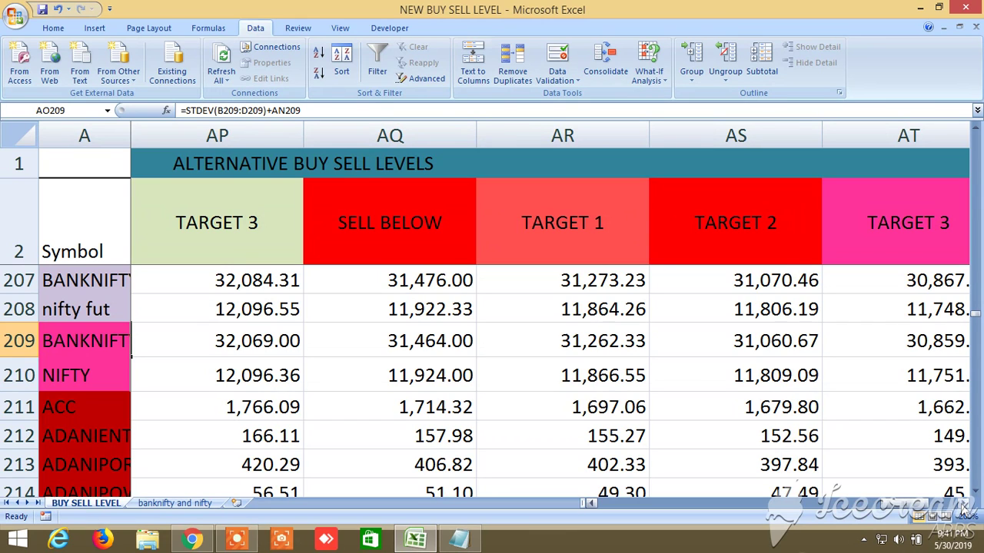
click(964, 504)
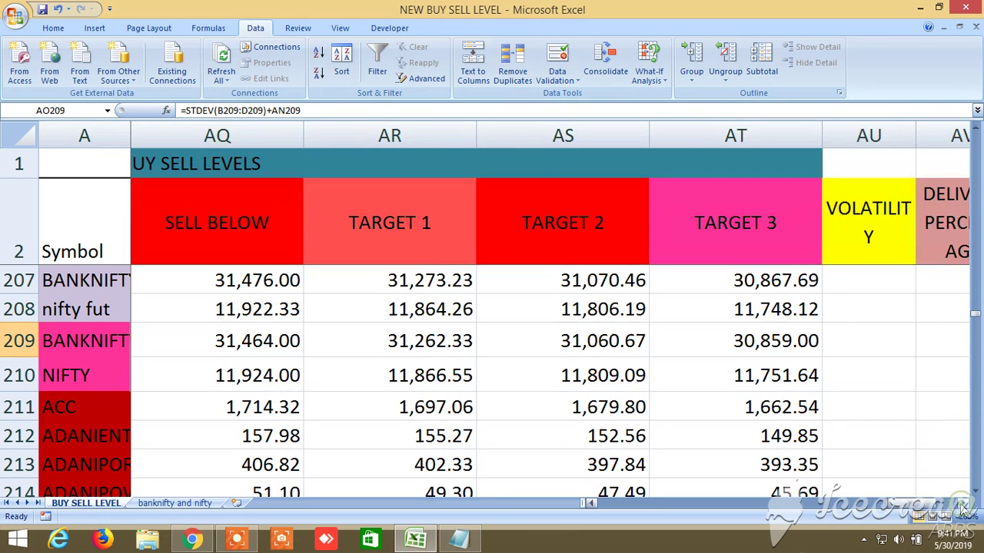
drag(931, 507, 660, 501)
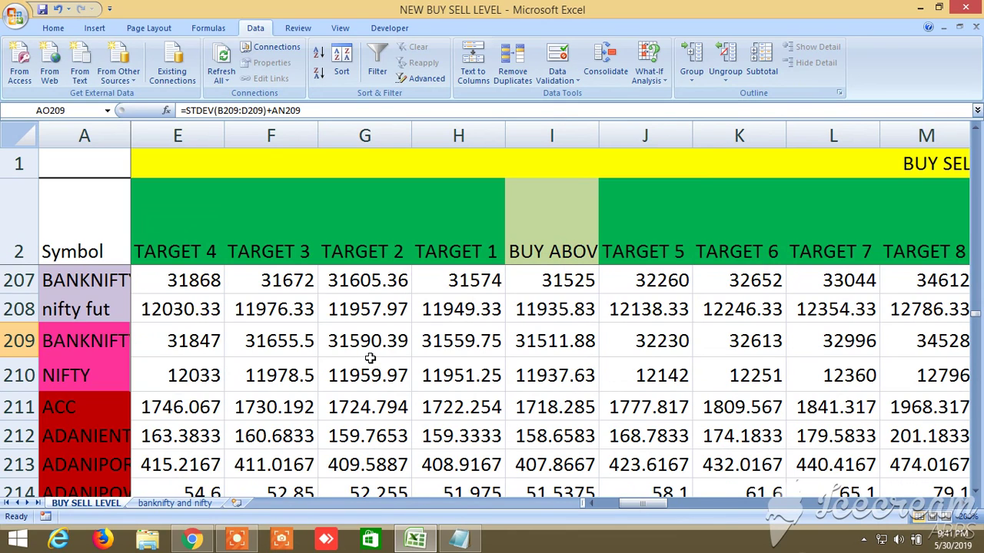
Step: Review the standard buy levels of the stock rows below the indices, along with their alternative SELL BELOW levels and targets
scroll(369, 378, down, 1)
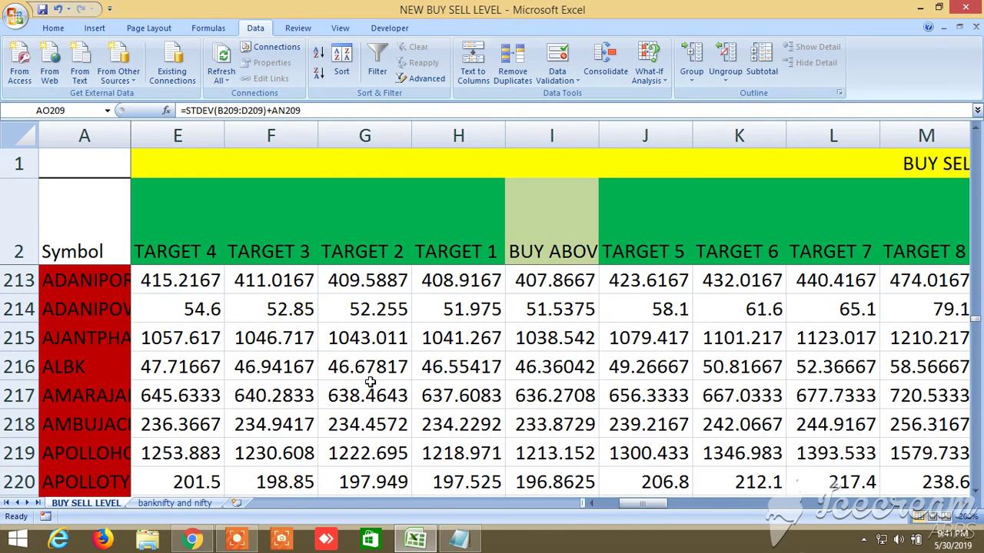
scroll(369, 381, up, 1)
scroll(370, 381, down, 1)
drag(637, 510, 896, 521)
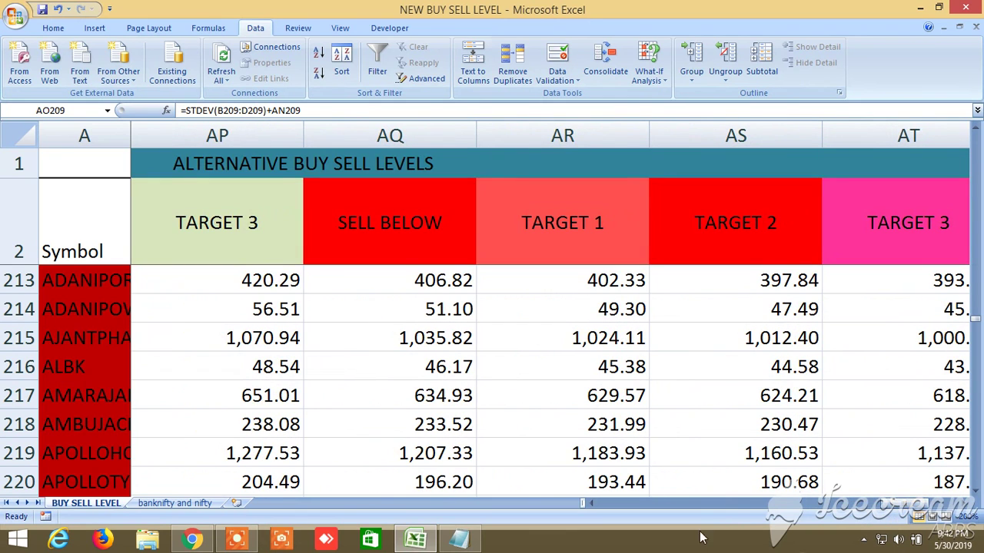
Step: Switch to the NEW BUY SELL LEVELS notes in Notepad and read from the level description to the screening criteria
click(468, 542)
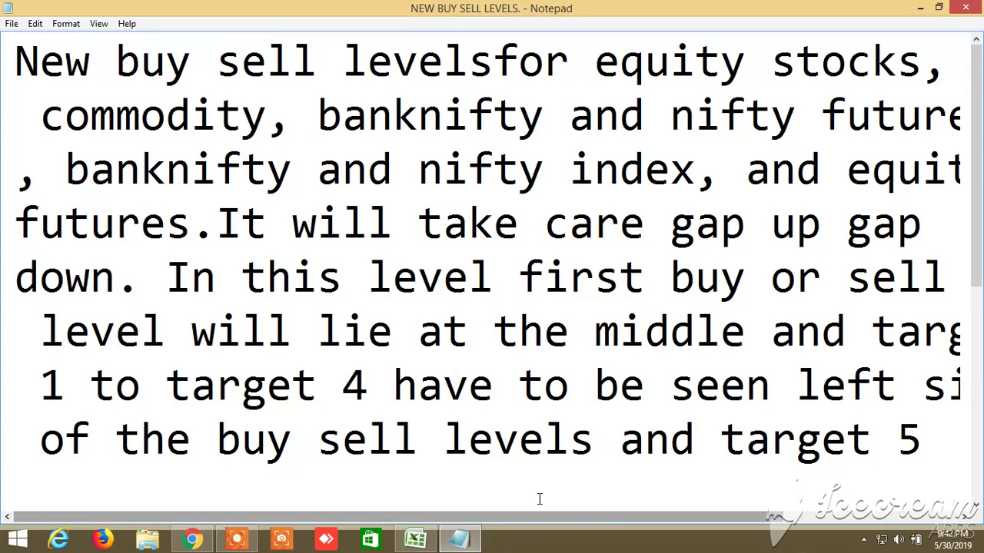
drag(619, 522, 576, 502)
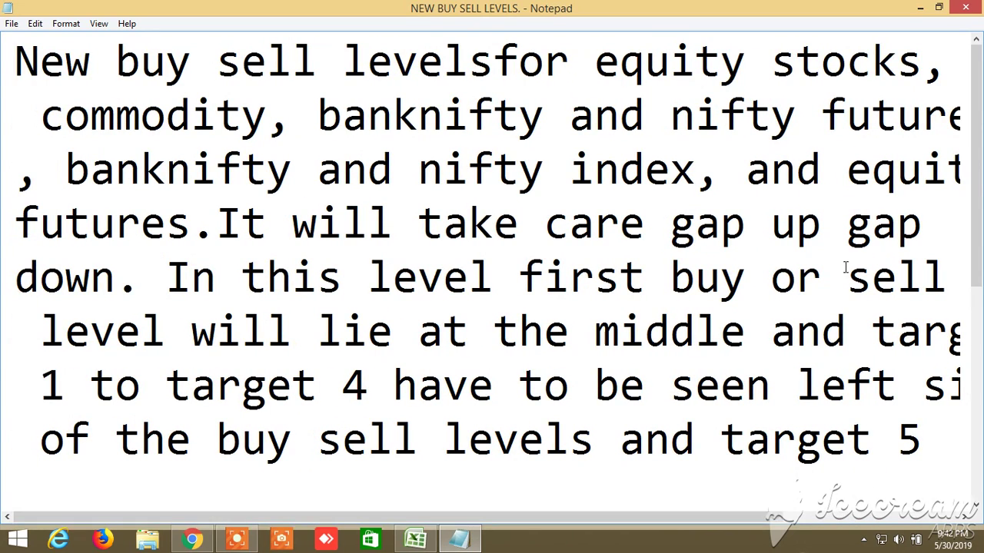
drag(978, 264, 960, 404)
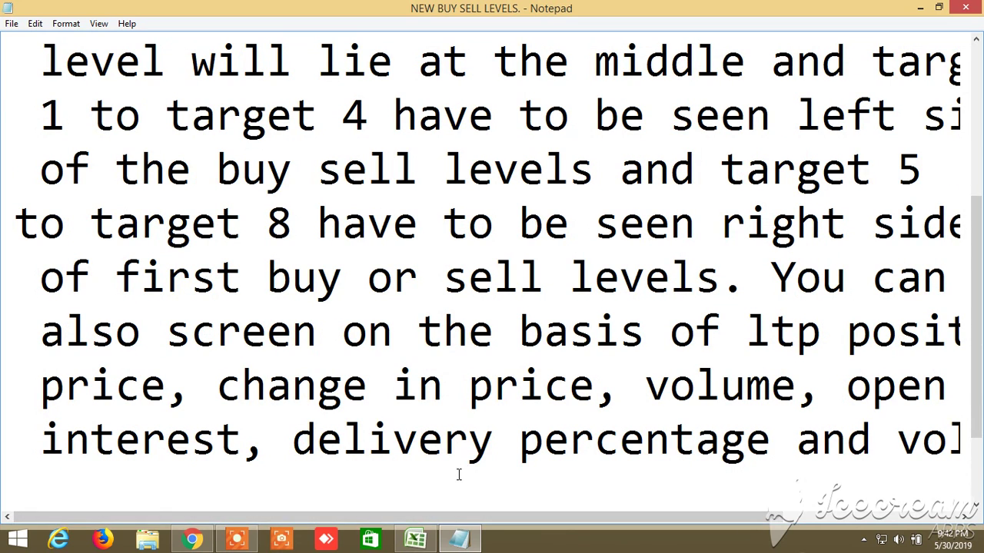
Step: Switch to Zerodha Kite in Chrome, bring up watchlist 4 and locate CANFINHOME in it
click(192, 539)
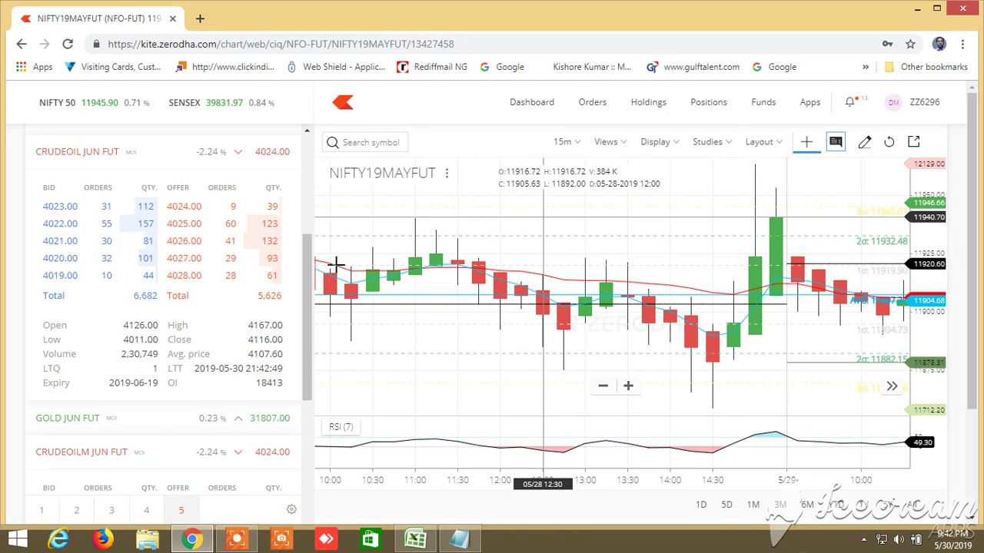
scroll(309, 285, down, 1)
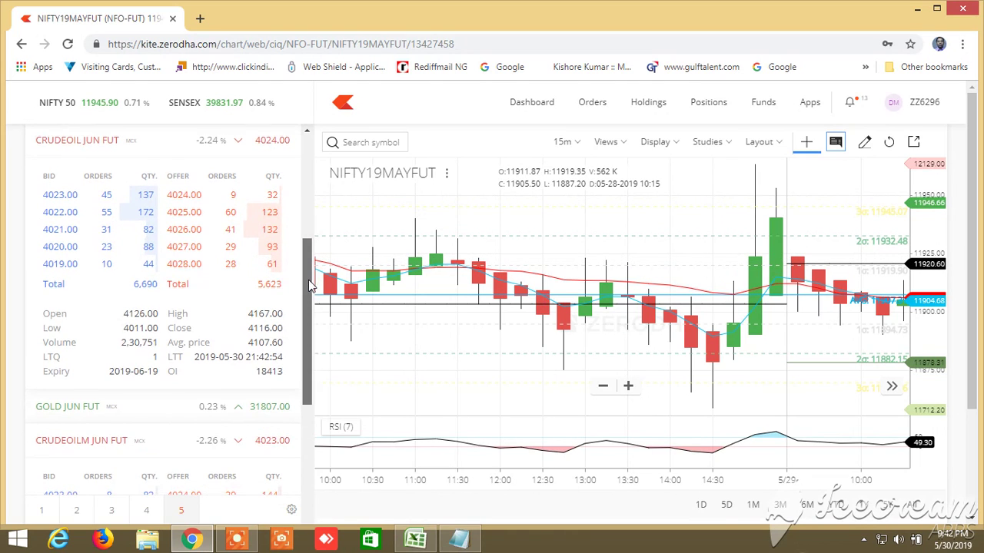
click(147, 510)
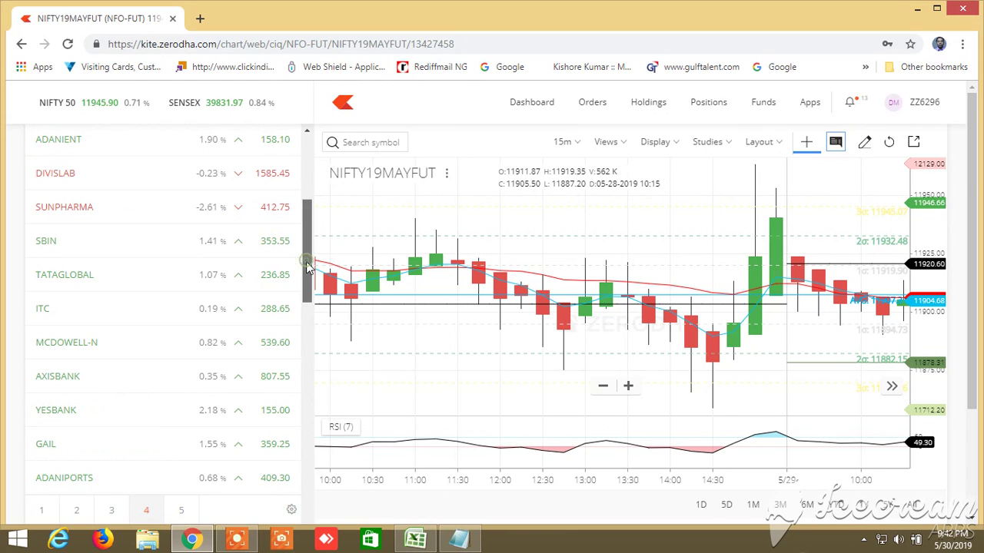
drag(306, 266, 303, 303)
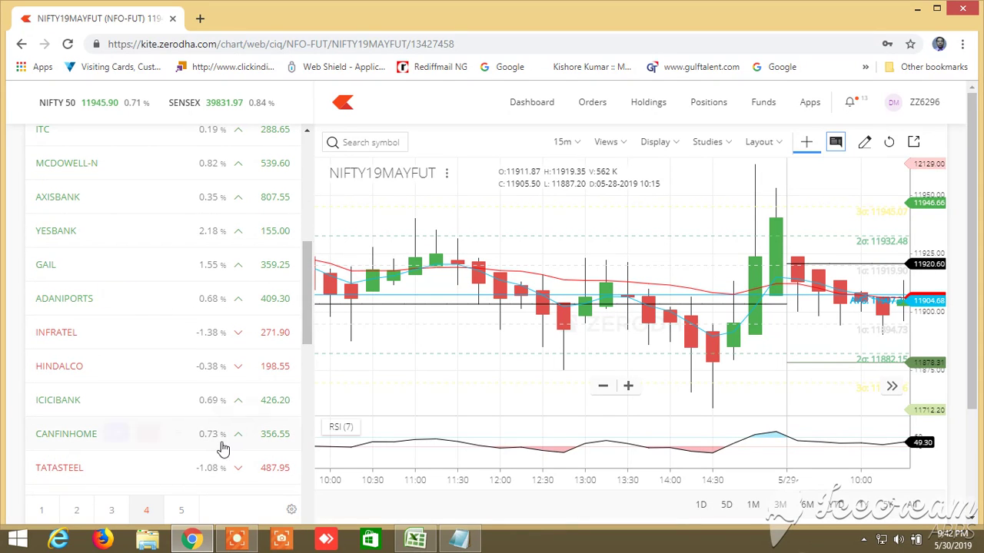
Step: Open the CANFINHOME chart from the watchlist and set its candle interval to one hour
mouse_move(216, 440)
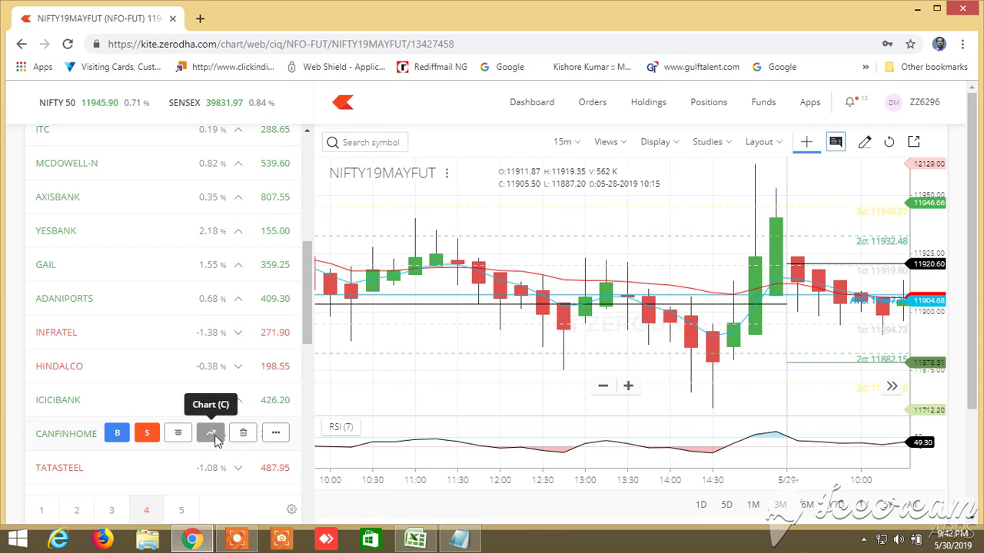
click(211, 435)
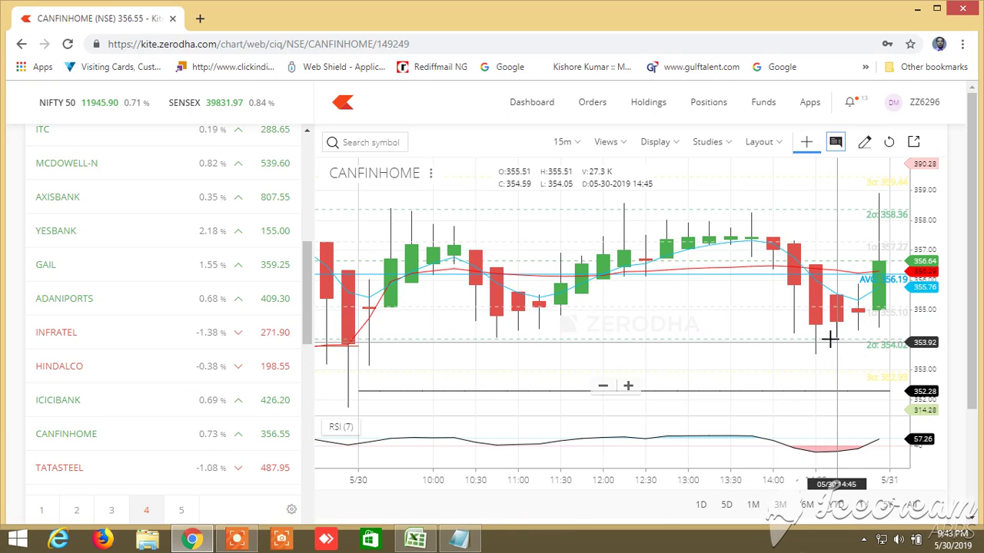
click(577, 145)
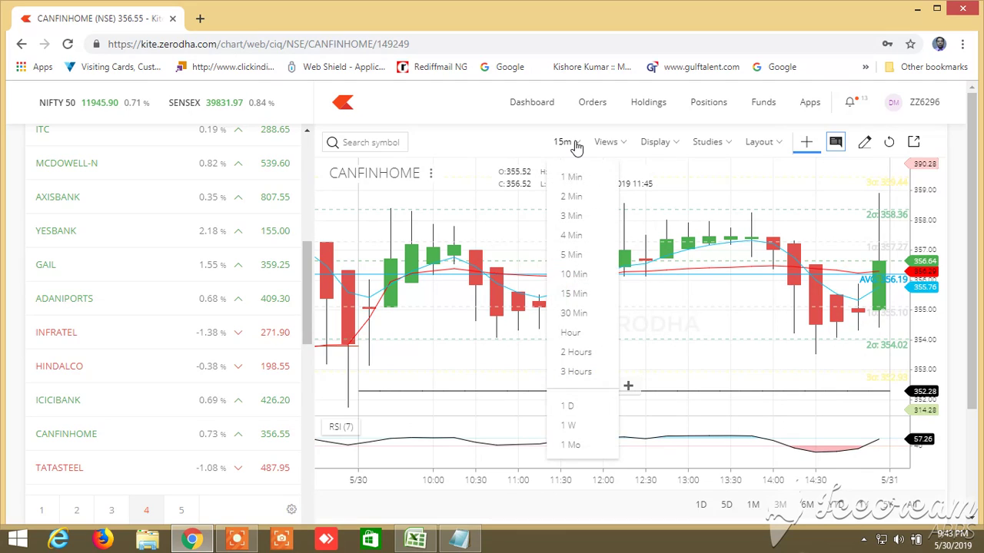
click(571, 334)
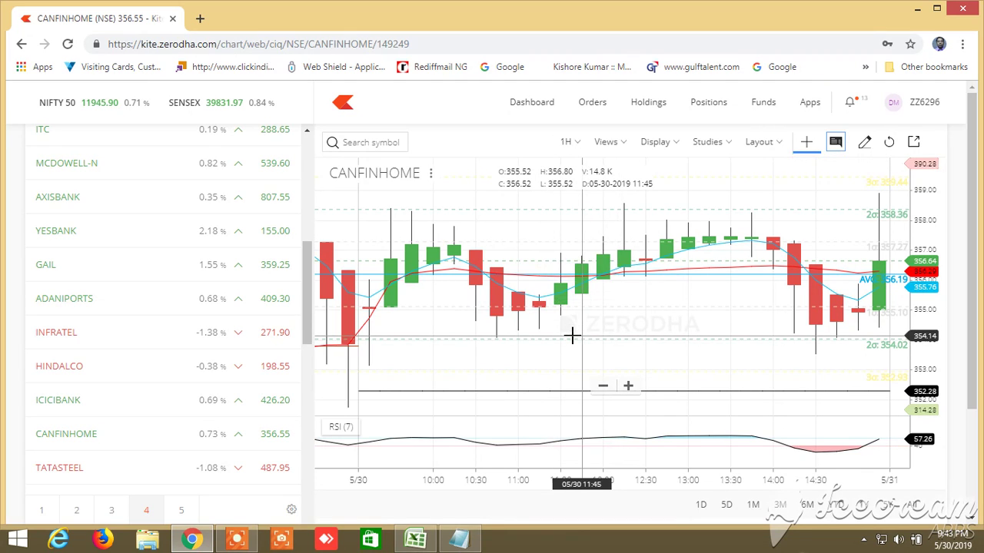